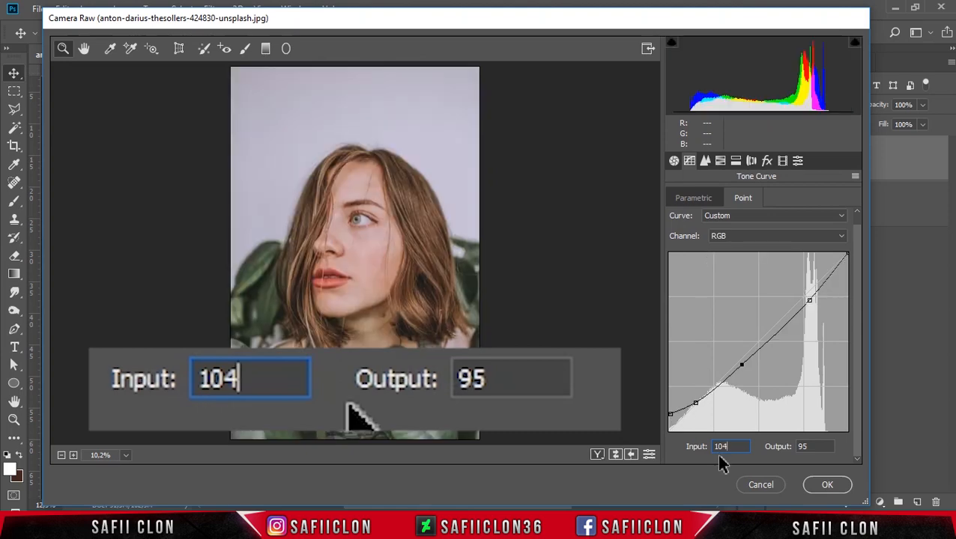
Set the RGB tone curve's midtone point at input 104 to output 100, and the upper highlight point to input 198, output 183.
click(809, 447)
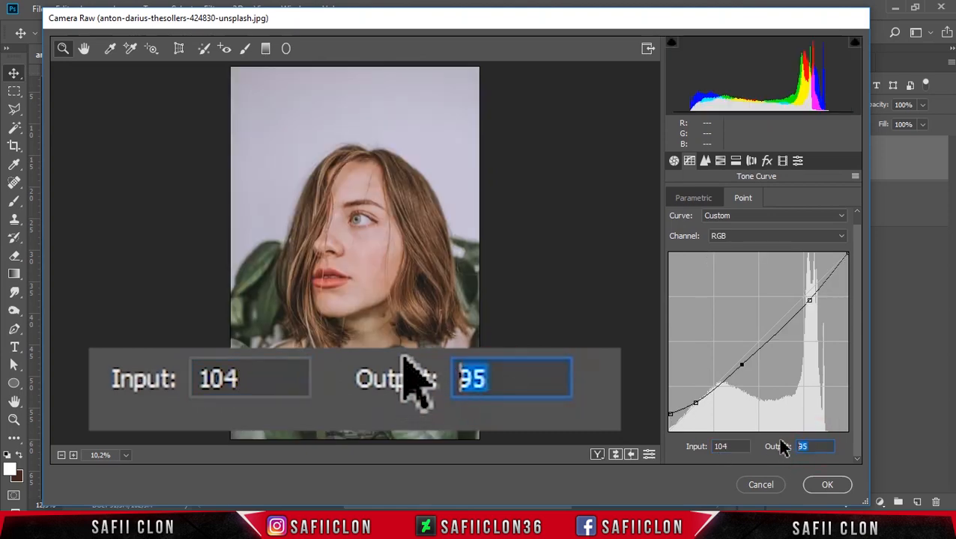
text(100)
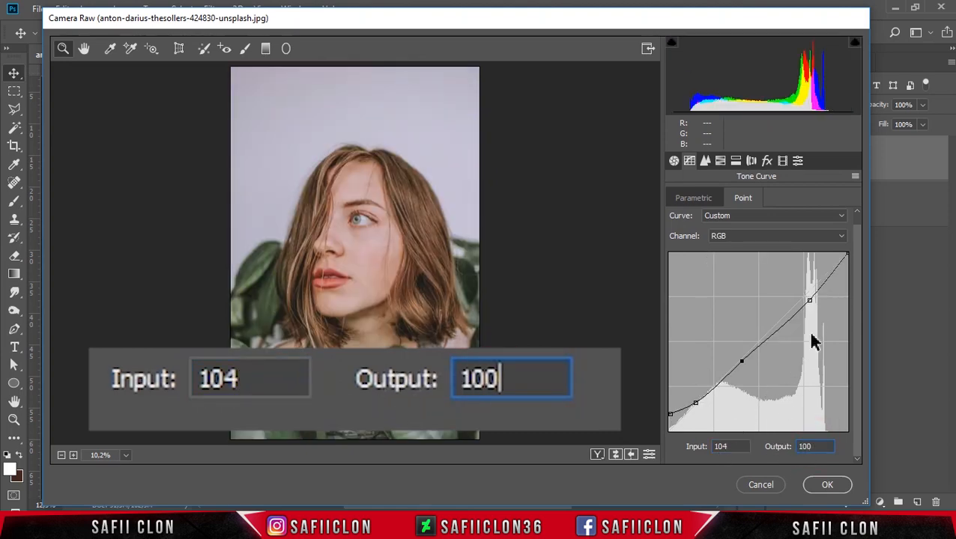
click(811, 302)
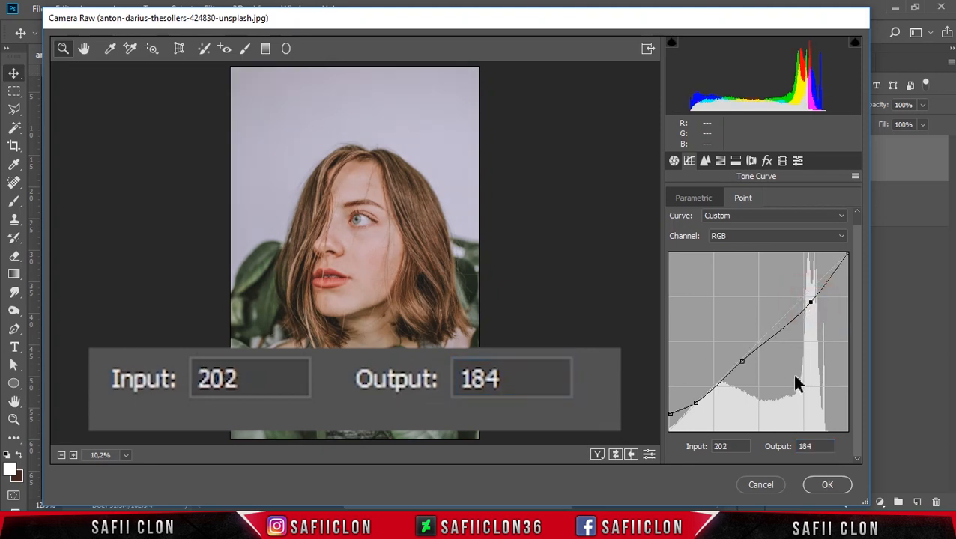
click(720, 447)
text(198)
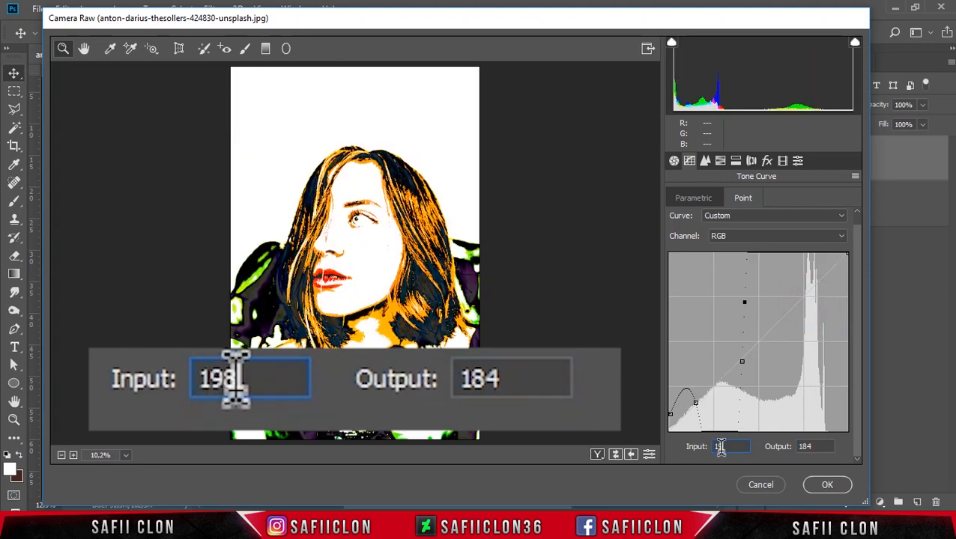
click(808, 447)
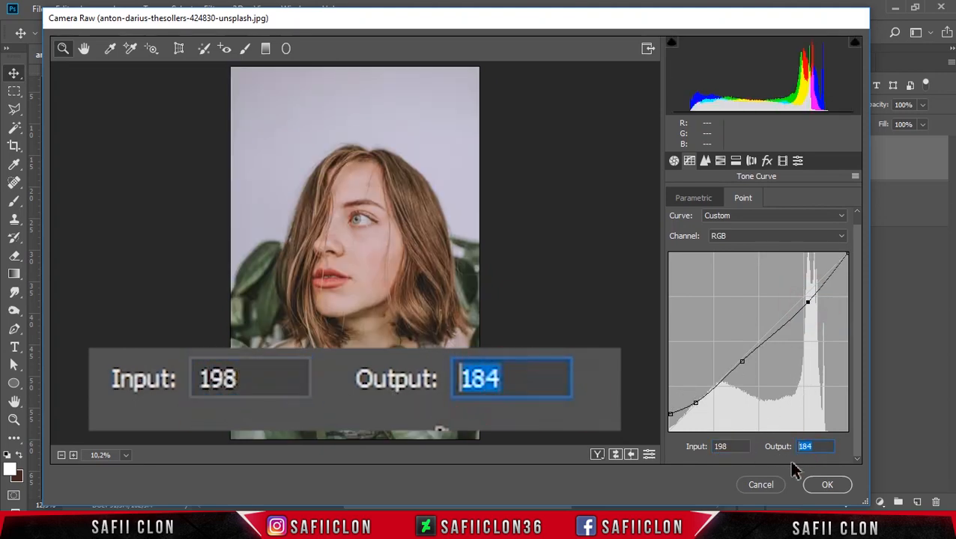
text(183)
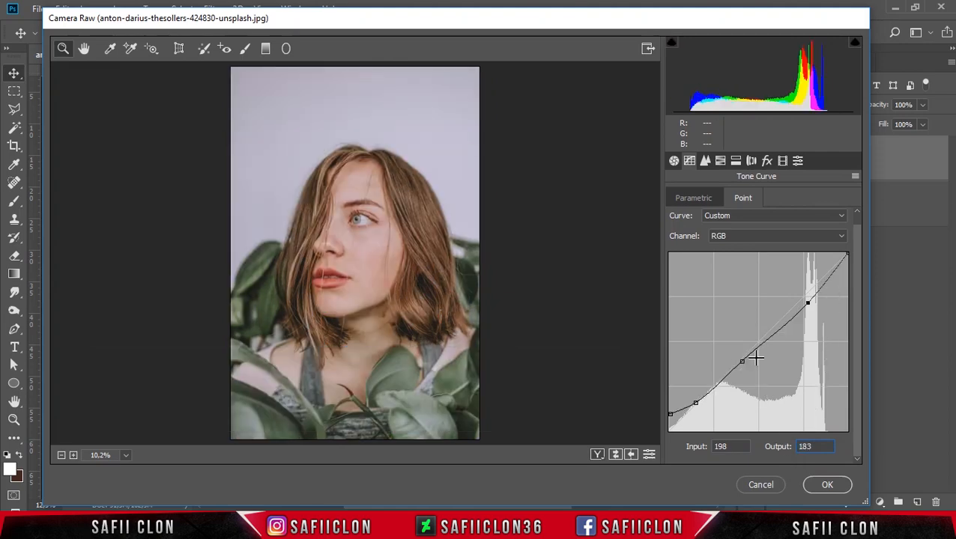
Sharpen the photo with an amount of 31 and detail of 27, keeping the radius at 1.0.
click(706, 162)
drag(675, 220, 715, 227)
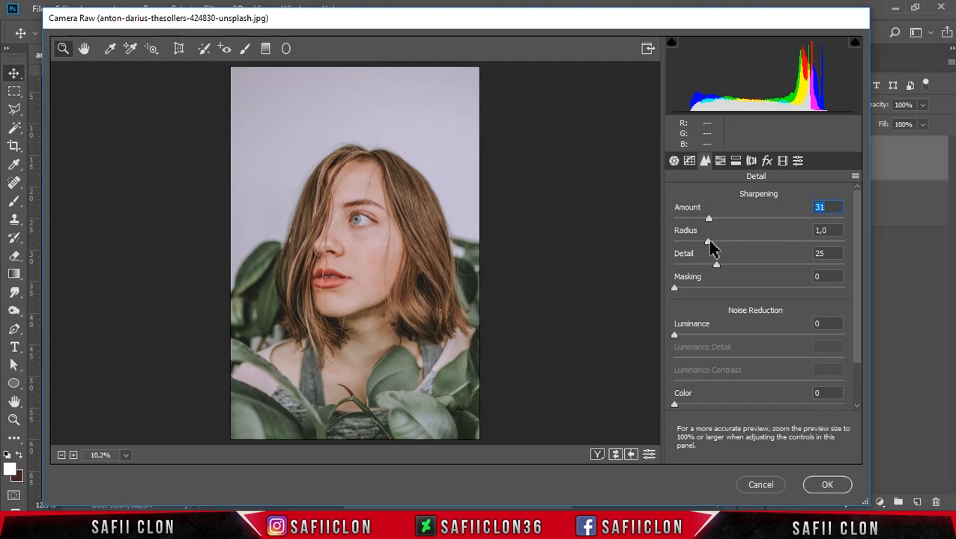
click(708, 242)
drag(717, 267, 721, 268)
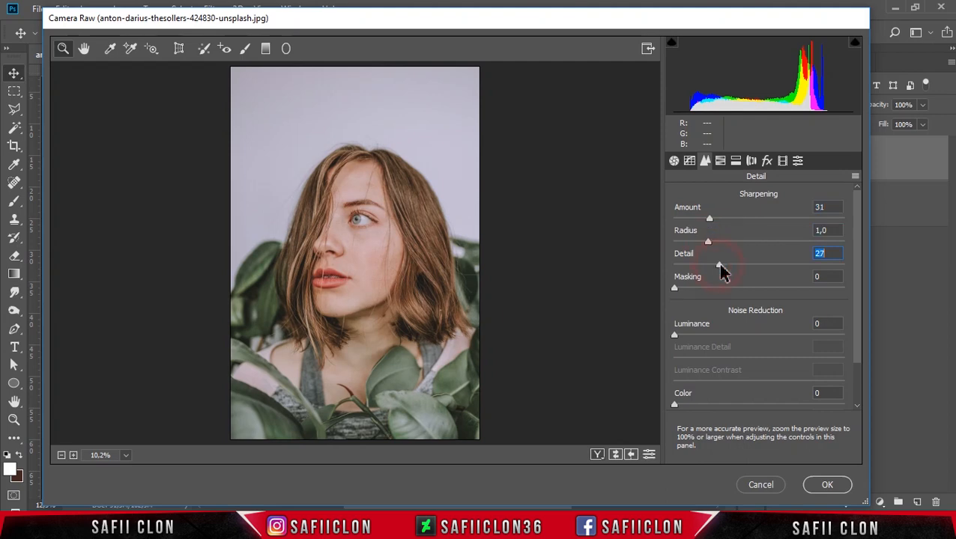
Shift the HSL hues to Reds -20, Oranges +5, Greens +48, Aquas +23, Blues -46 and Purples -70.
click(719, 162)
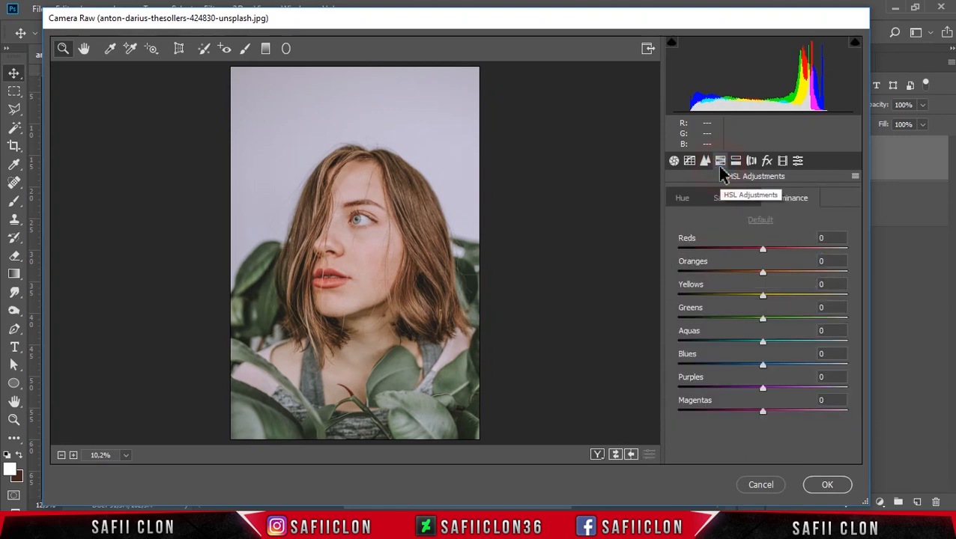
click(683, 198)
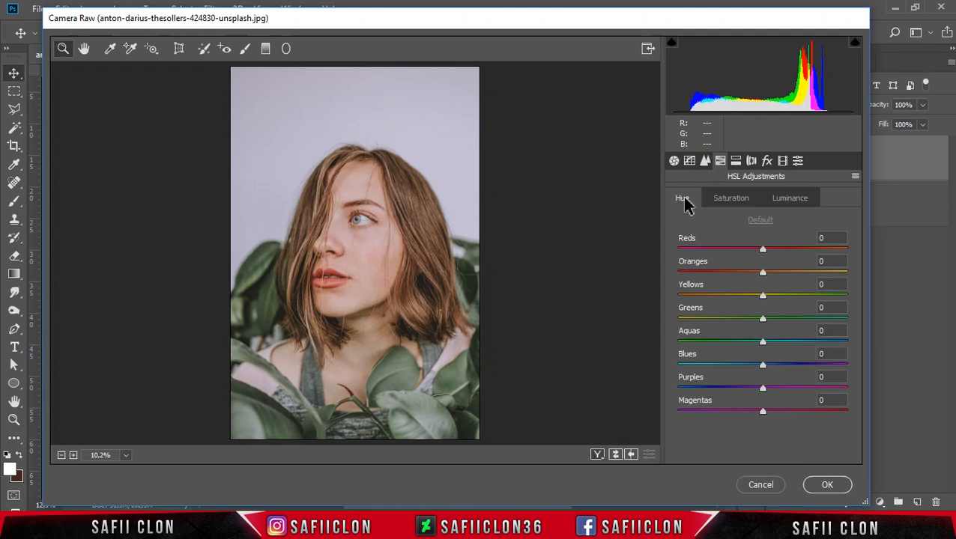
drag(763, 249, 741, 257)
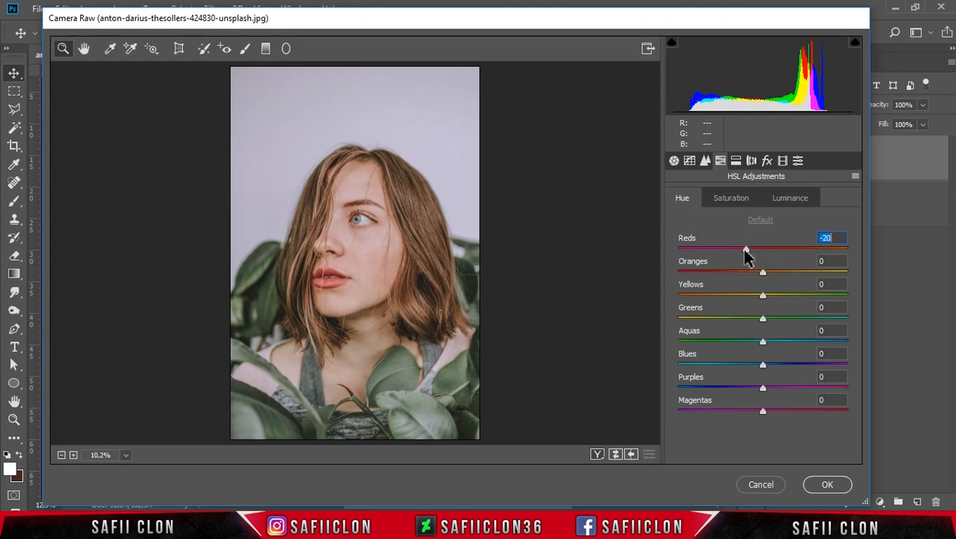
mouse_move(763, 273)
mouse_down()
mouse_move(755, 281)
mouse_move(768, 278)
mouse_up()
drag(764, 315, 796, 321)
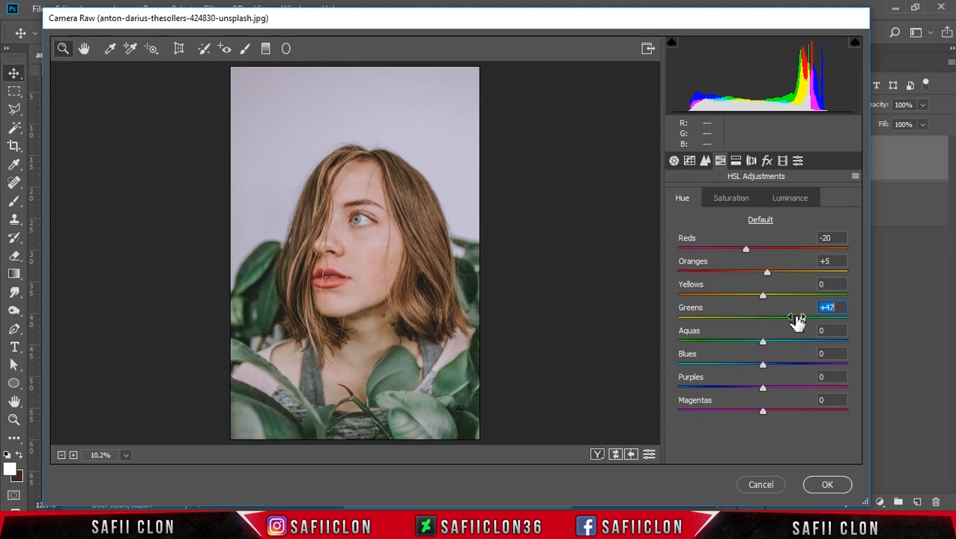
mouse_move(762, 342)
mouse_down()
mouse_move(744, 341)
mouse_move(773, 342)
mouse_up()
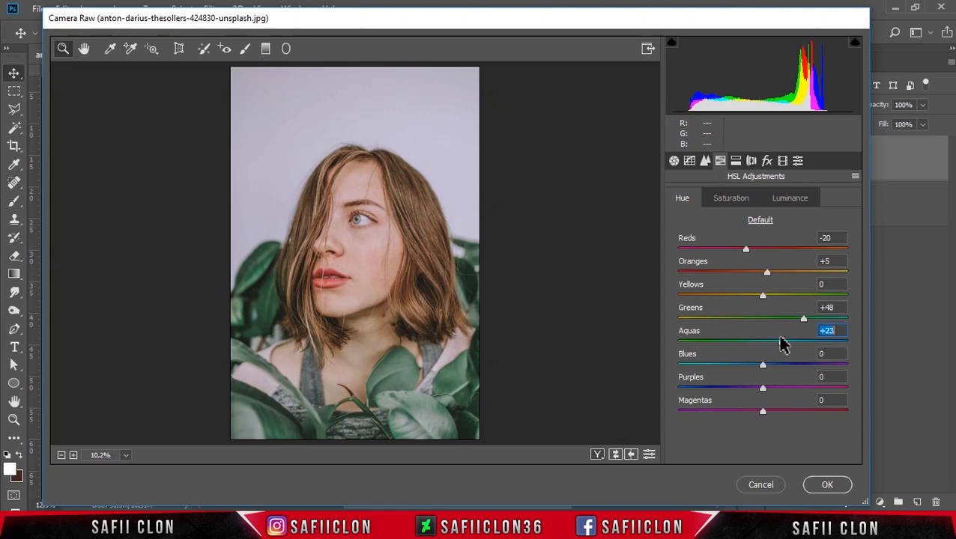
drag(762, 365, 730, 374)
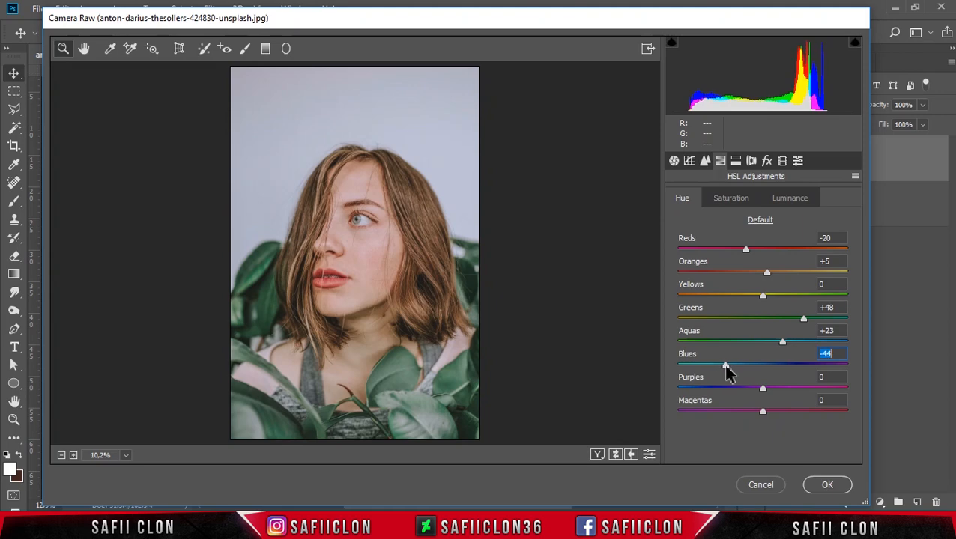
drag(762, 392, 704, 388)
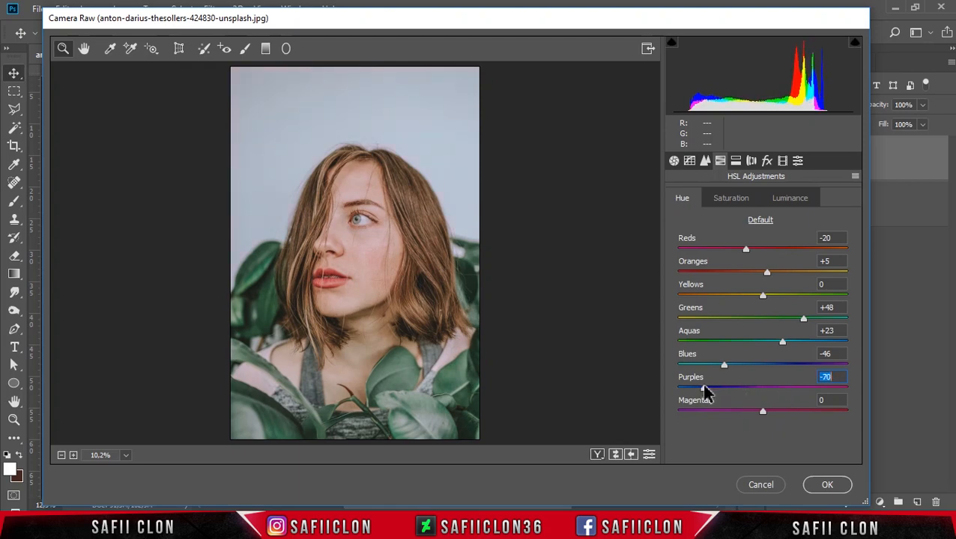
Adjust the HSL saturation to Reds -14, Oranges -15, Greens +12 and Aquas -17.
click(730, 200)
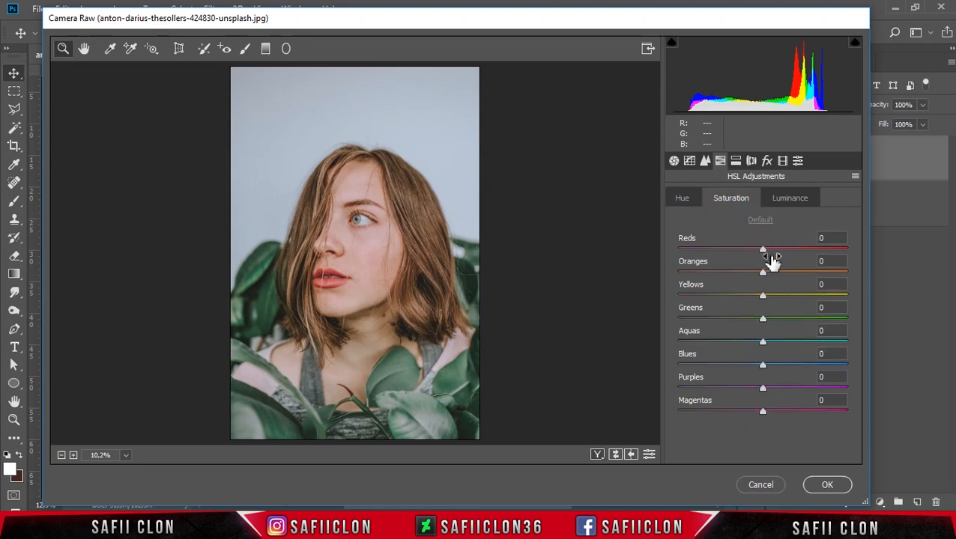
drag(770, 254, 755, 278)
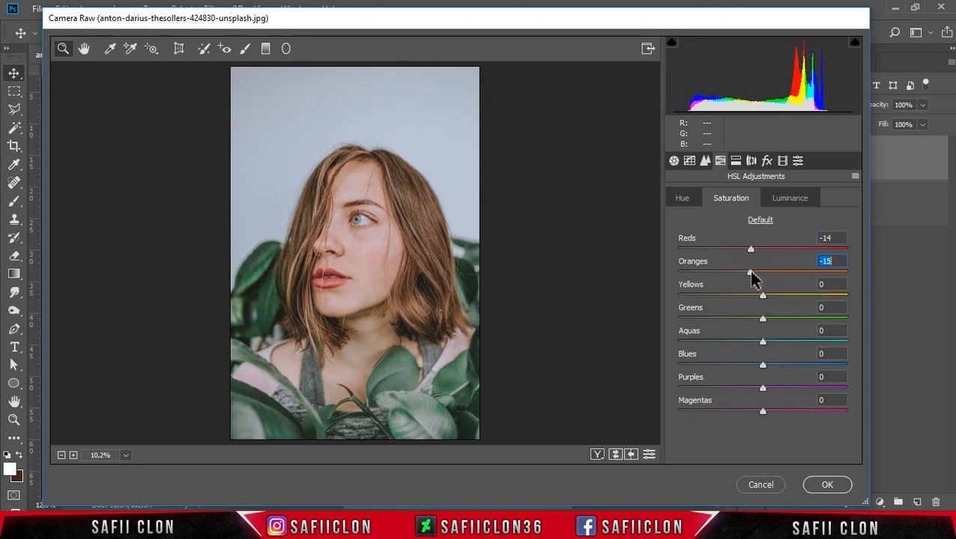
drag(762, 317, 747, 352)
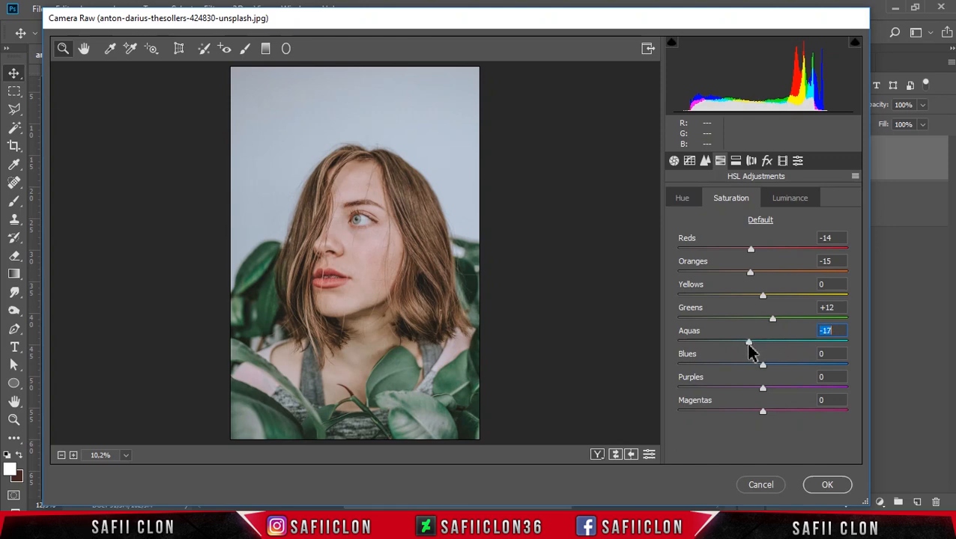
Adjust the HSL luminance to Reds +22, Yellows +28 and Greens -13.
click(790, 199)
mouse_move(766, 254)
mouse_down()
mouse_move(745, 254)
mouse_move(781, 262)
mouse_up()
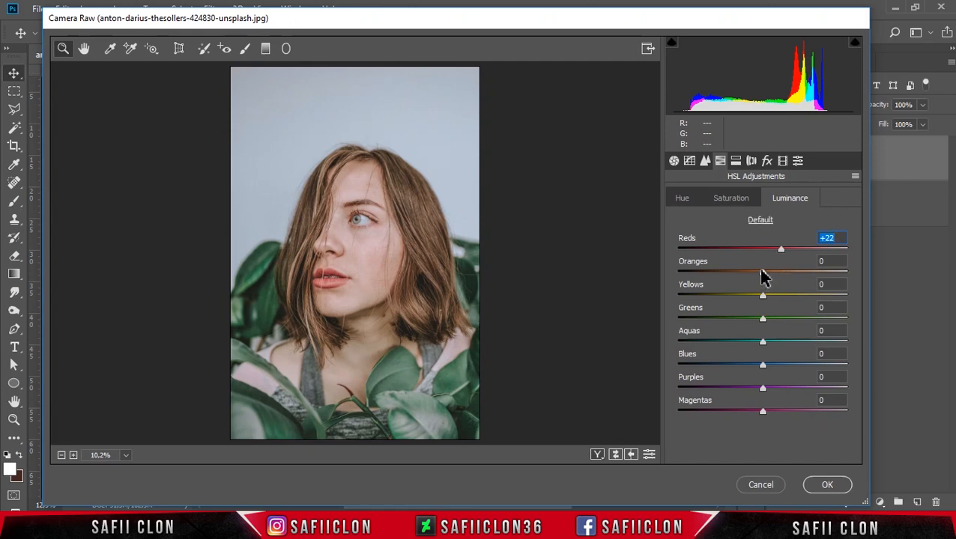
drag(764, 295, 744, 322)
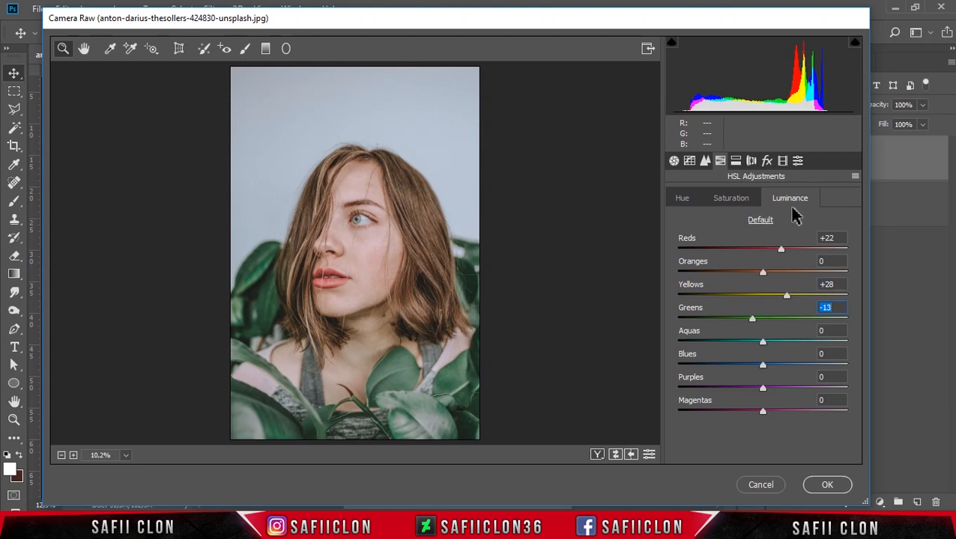
Add film grain to the photo with amount 9, size 20 and roughness 44.
click(764, 169)
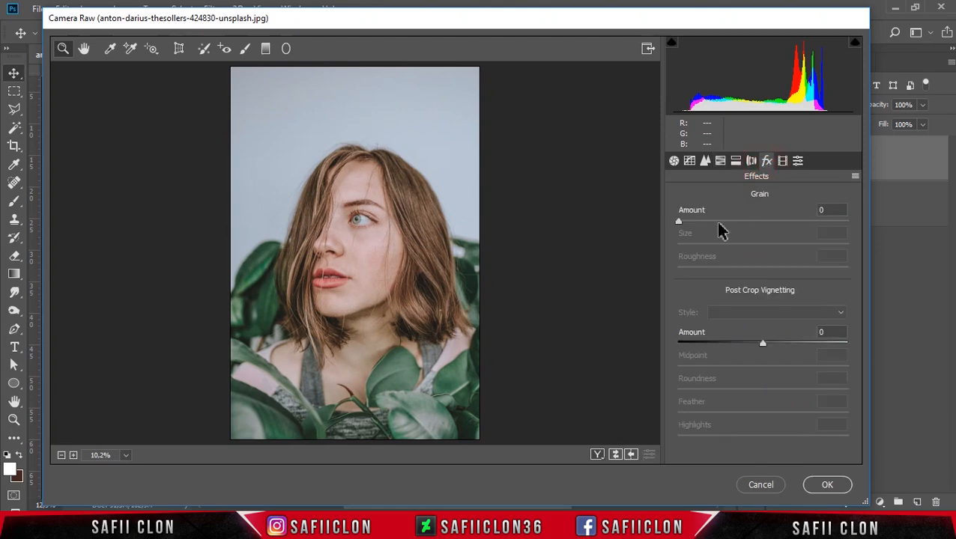
click(682, 221)
drag(714, 224, 716, 245)
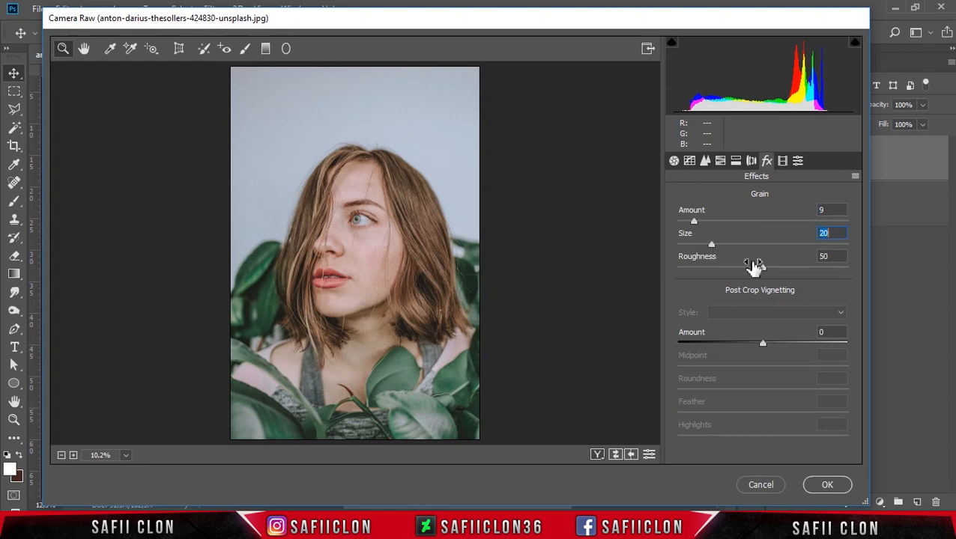
drag(764, 270, 762, 271)
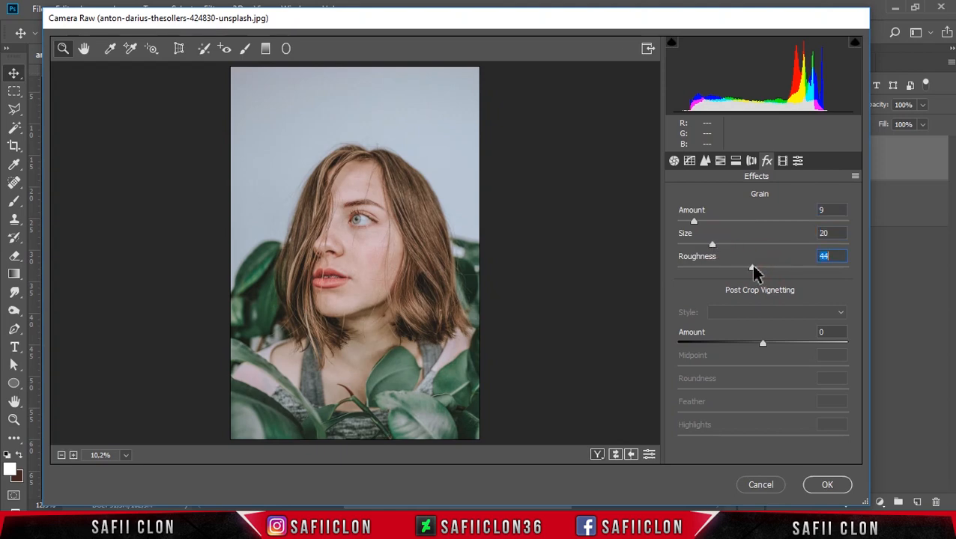
Calibrate the red primary to hue +25 and saturation +40, and the green primary to hue +31 and saturation +7.
click(783, 164)
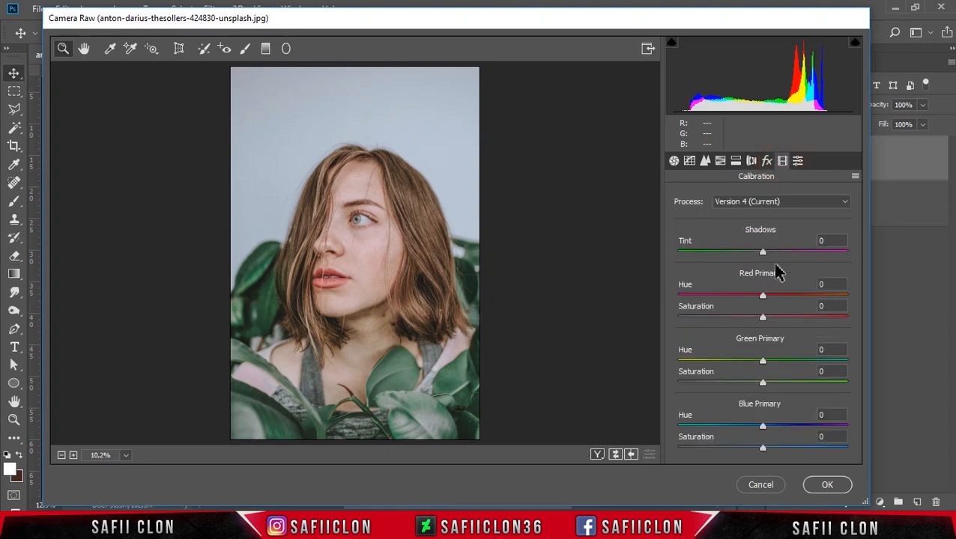
drag(763, 298, 790, 317)
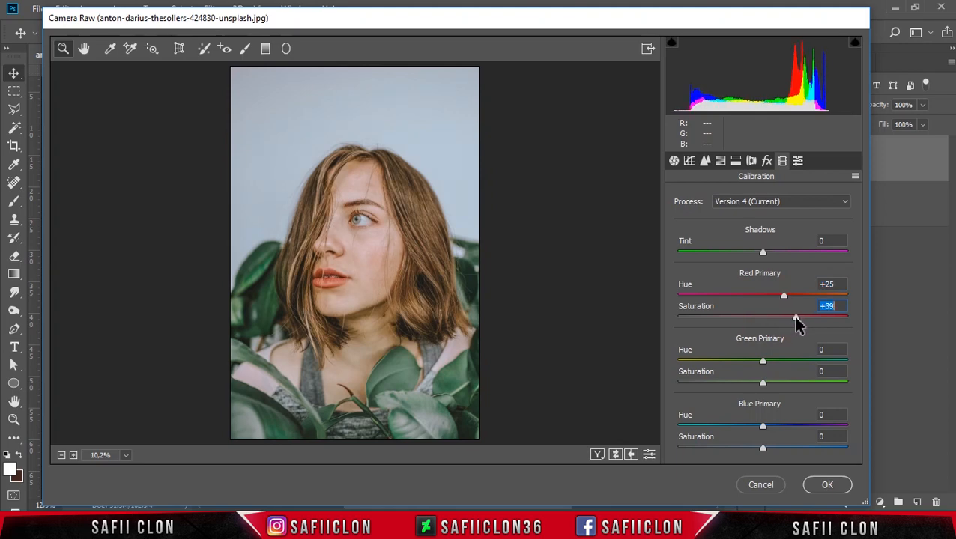
drag(799, 324, 799, 324)
drag(760, 363, 792, 364)
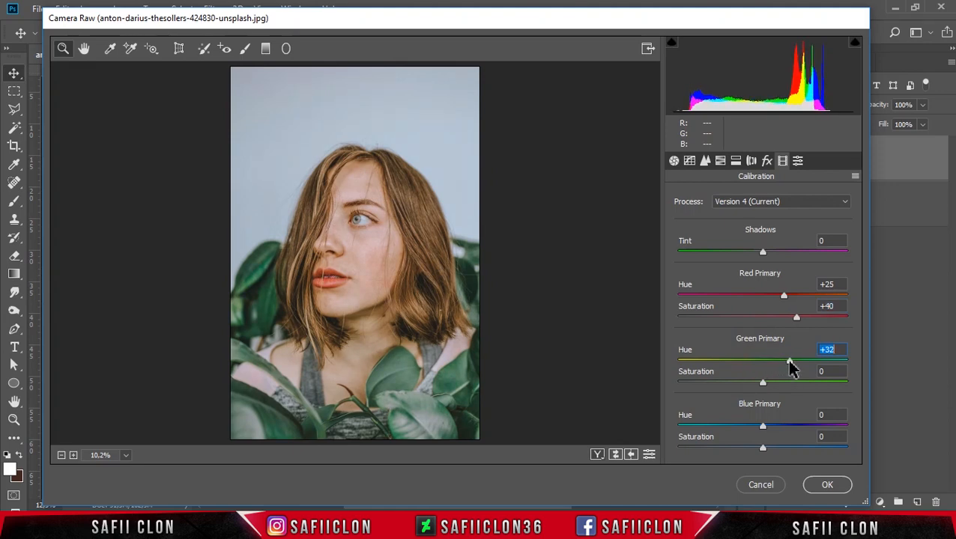
drag(762, 383, 768, 380)
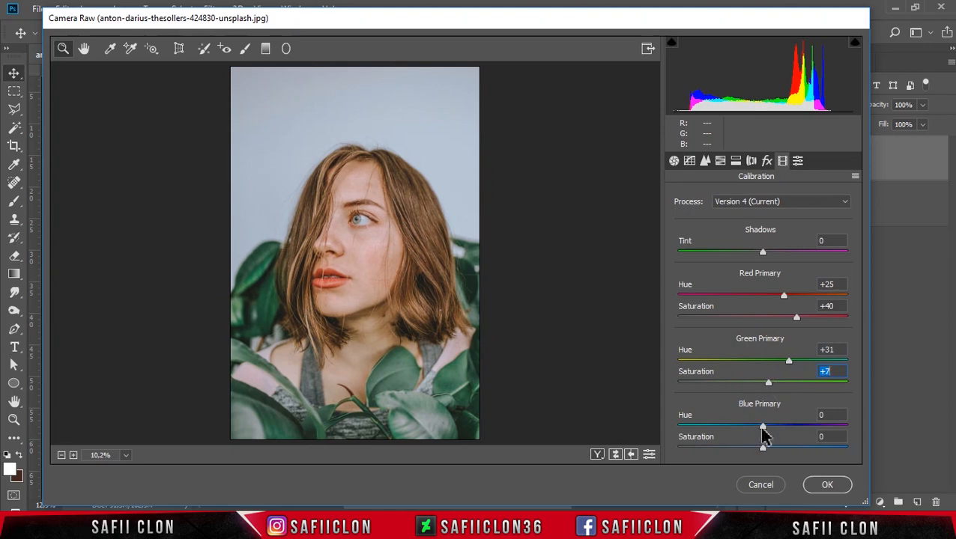
Calibrate the blue primary to hue -27 and saturation +1, and set the shadows tint to +24.
drag(762, 431, 738, 444)
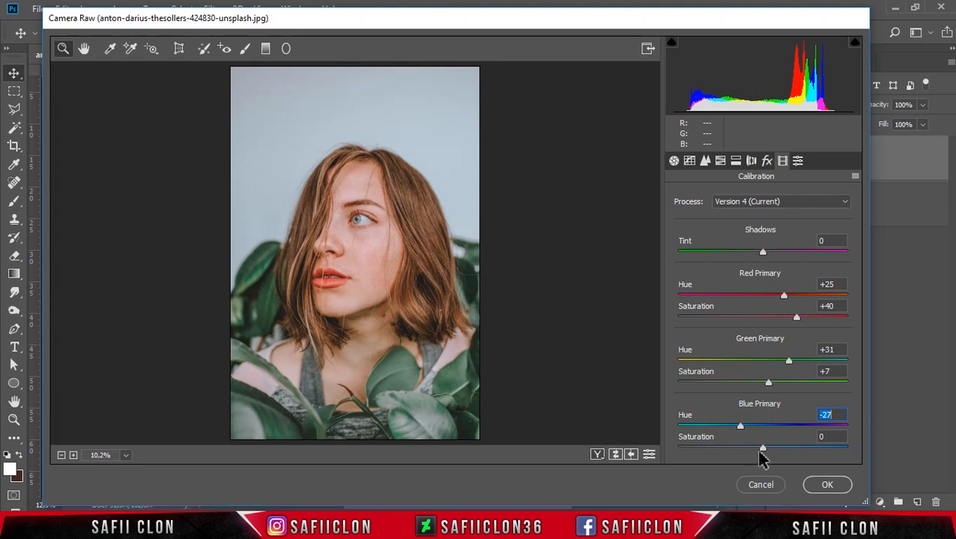
click(762, 450)
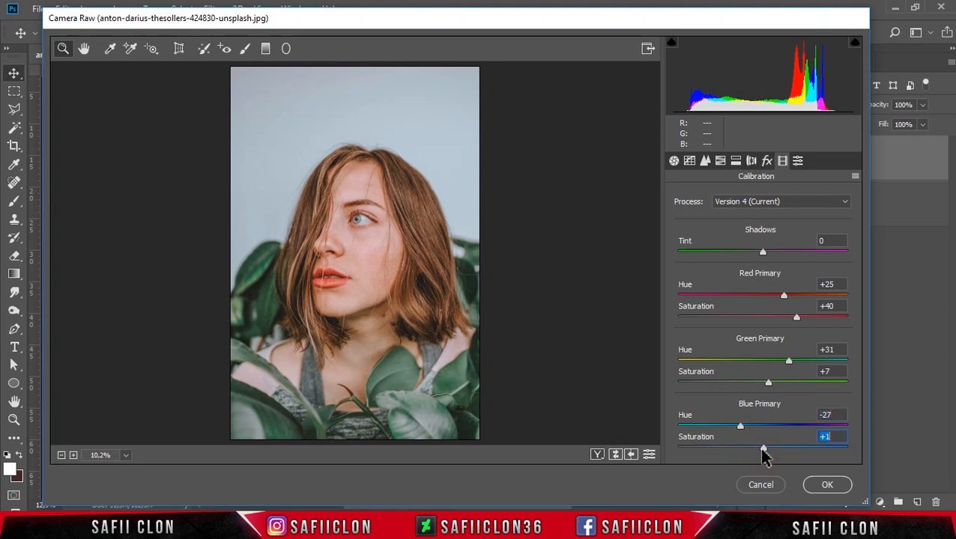
drag(763, 254, 781, 262)
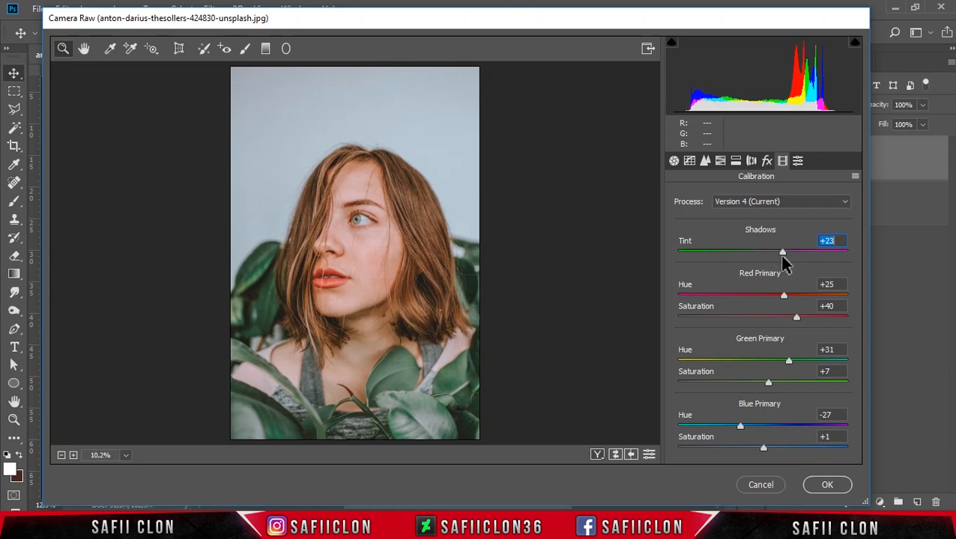
Compare the photo in the before/after views and apply the Camera Raw adjustments to the EDIT layer.
click(597, 454)
click(597, 455)
click(597, 455)
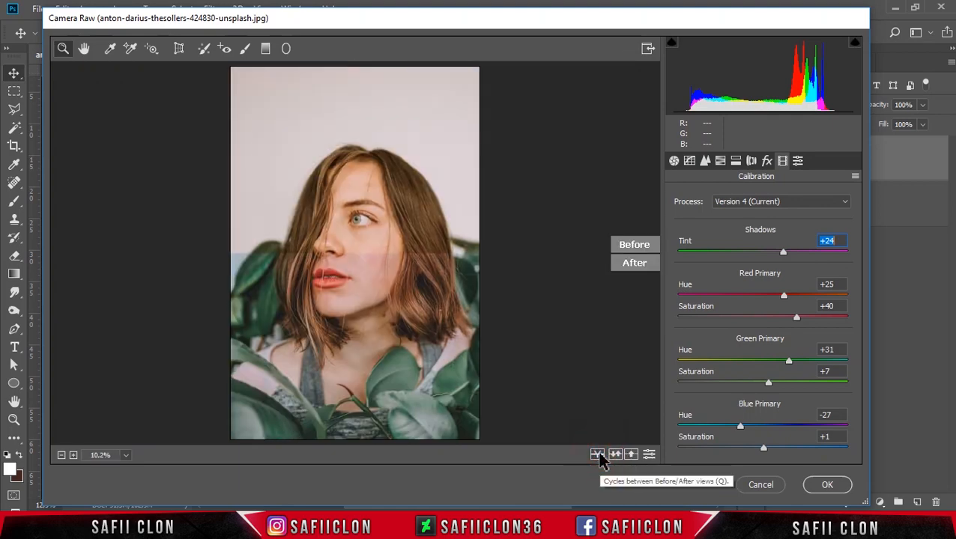
click(597, 455)
click(824, 487)
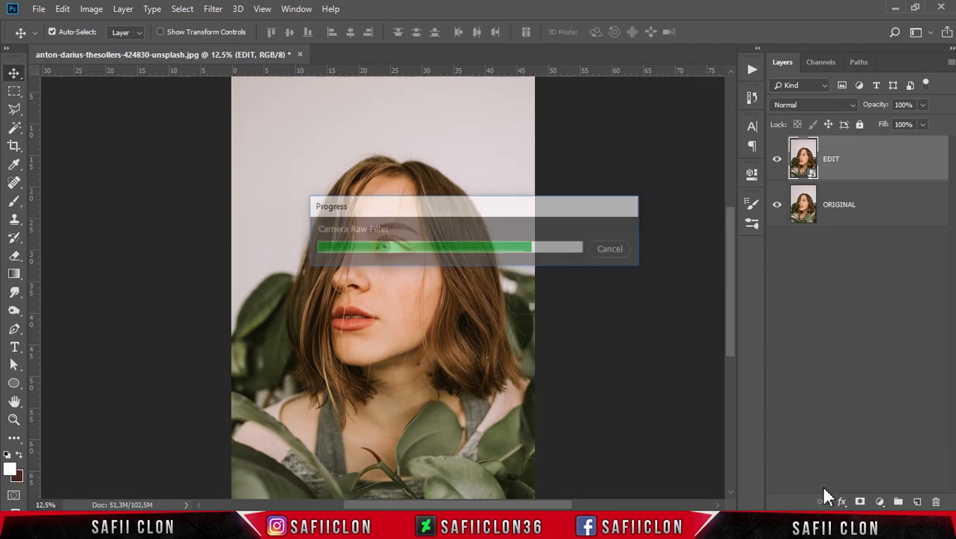
Add a Selective Color adjustment layer above the EDIT layer.
click(886, 159)
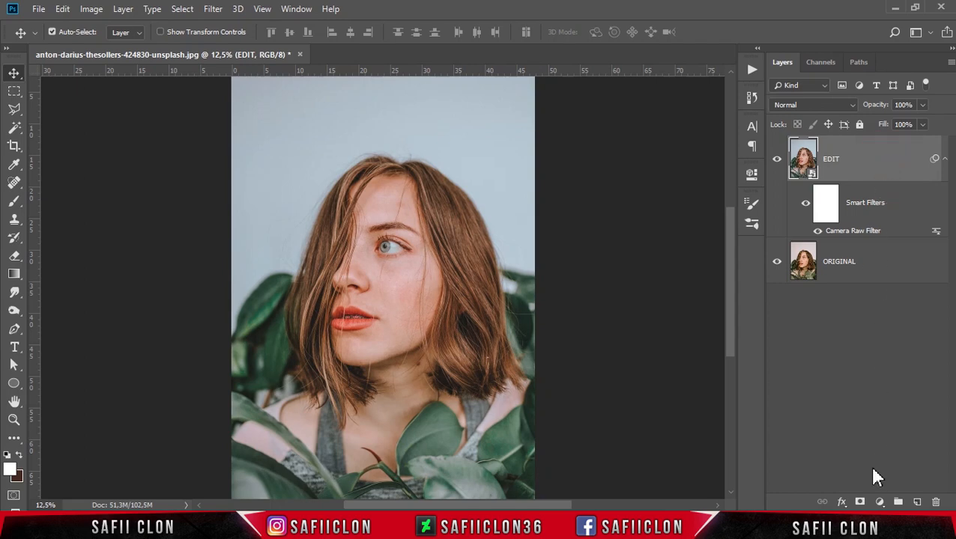
click(881, 501)
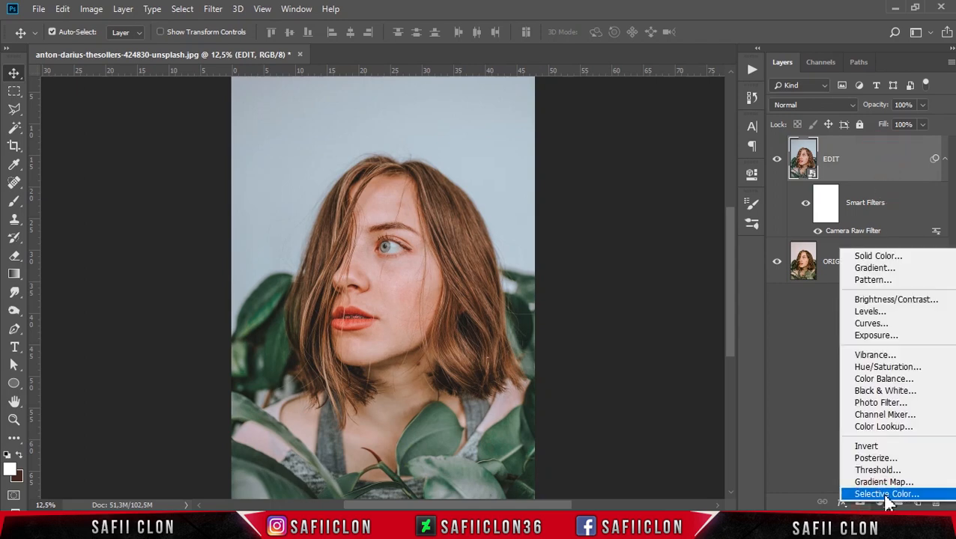
click(886, 495)
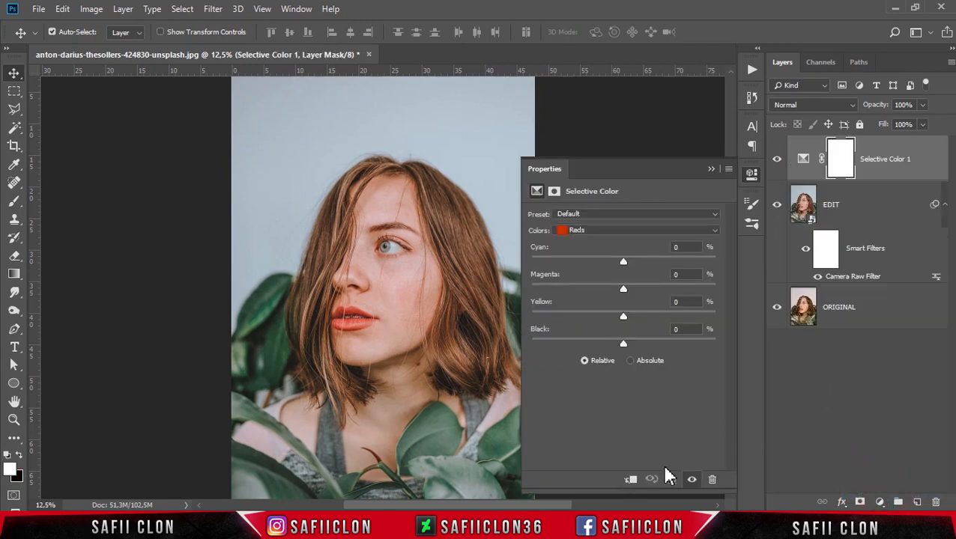
Clip the Selective Color adjustment to the EDIT layer and set black to -18% for the Reds.
click(630, 480)
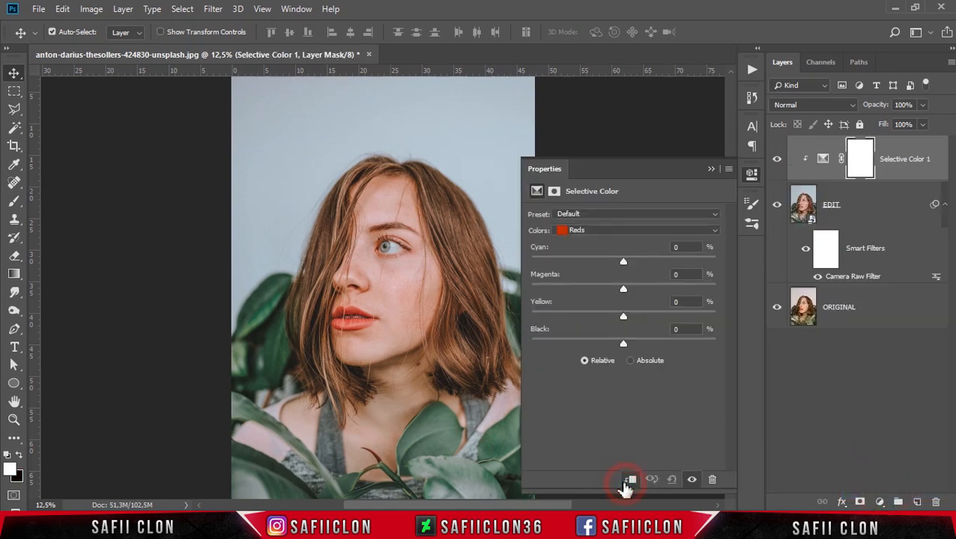
click(642, 235)
click(615, 242)
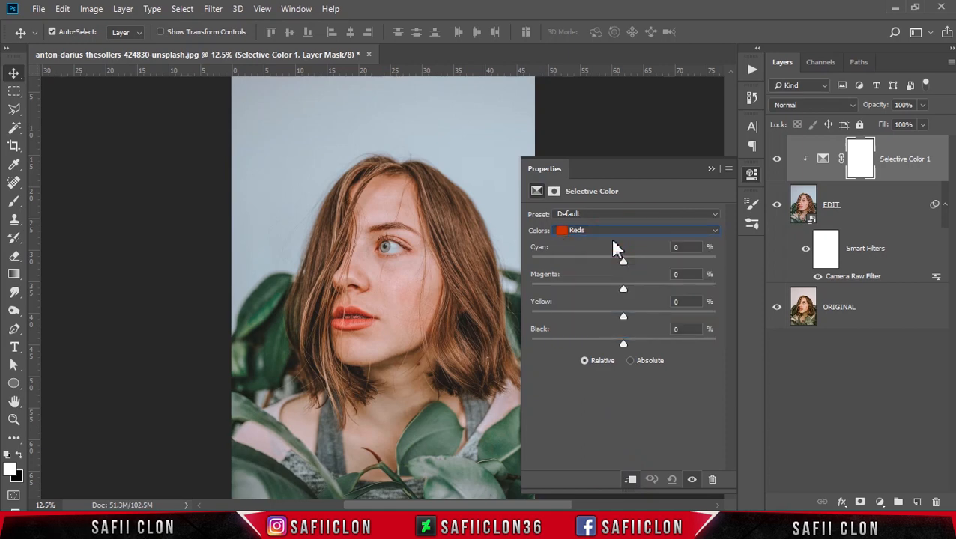
mouse_move(625, 347)
mouse_down()
mouse_move(664, 352)
mouse_move(605, 353)
mouse_move(608, 343)
mouse_up()
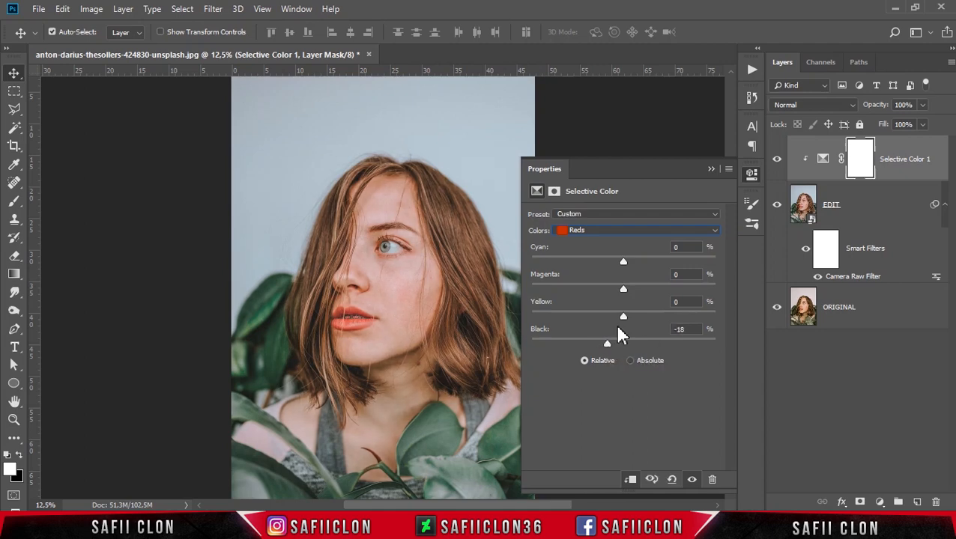
For the Yellows in Selective Color, set cyan to -37%, magenta to +45% and yellow to -39%.
click(629, 232)
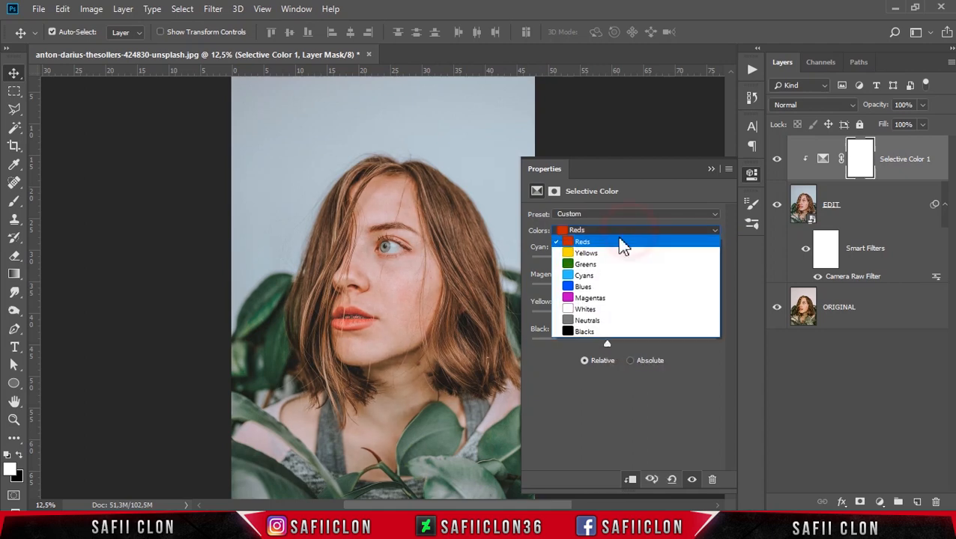
click(608, 247)
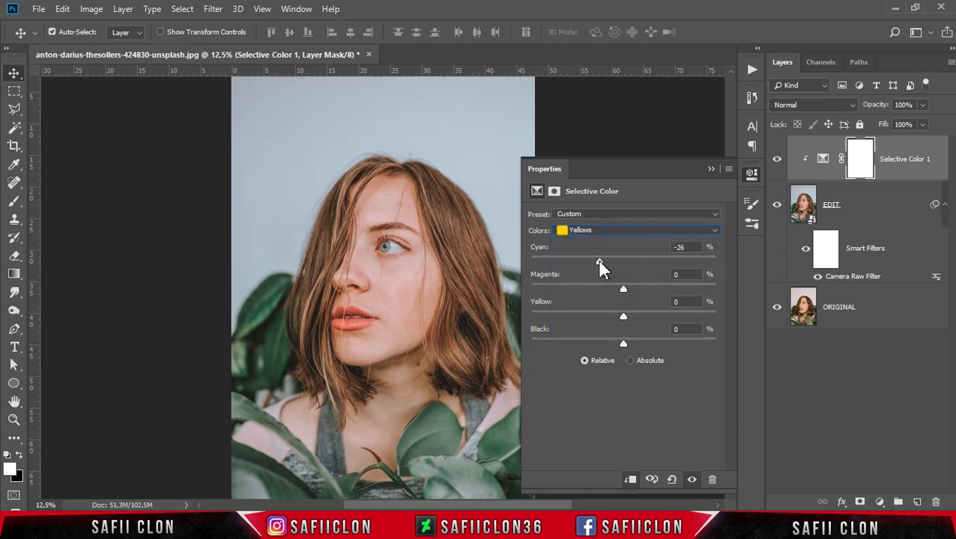
drag(593, 260, 589, 260)
drag(624, 288, 664, 288)
mouse_move(623, 316)
mouse_down()
mouse_move(606, 317)
mouse_move(616, 318)
mouse_up()
drag(588, 316, 585, 316)
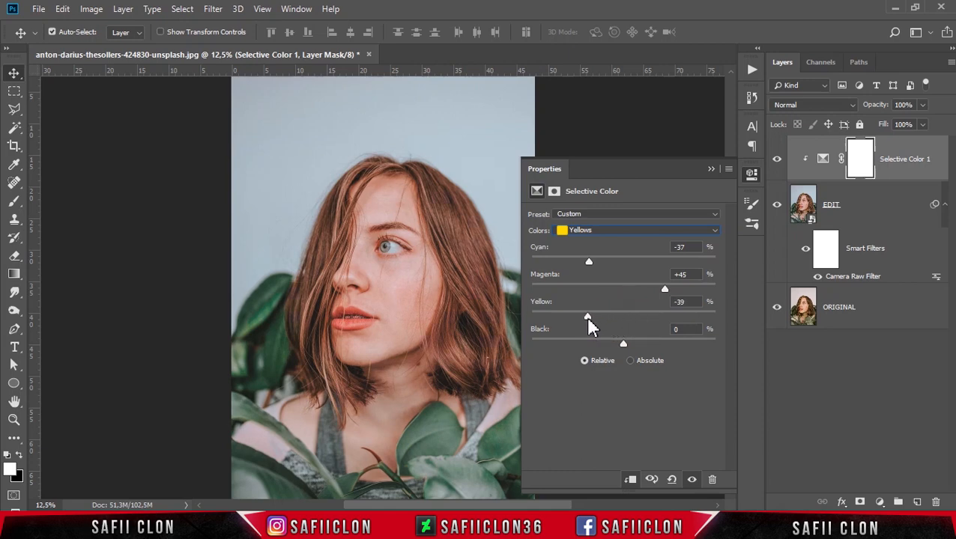
For the Greens in Selective Color, set cyan to -82%, magenta to +100% and yellow to -95%.
click(640, 230)
click(615, 270)
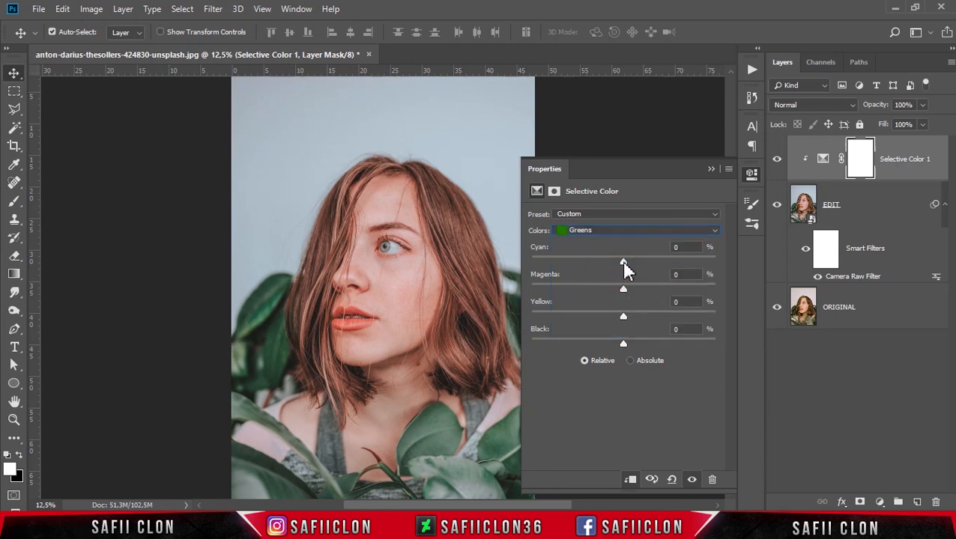
drag(624, 261, 550, 271)
drag(624, 292, 715, 289)
drag(623, 316, 537, 319)
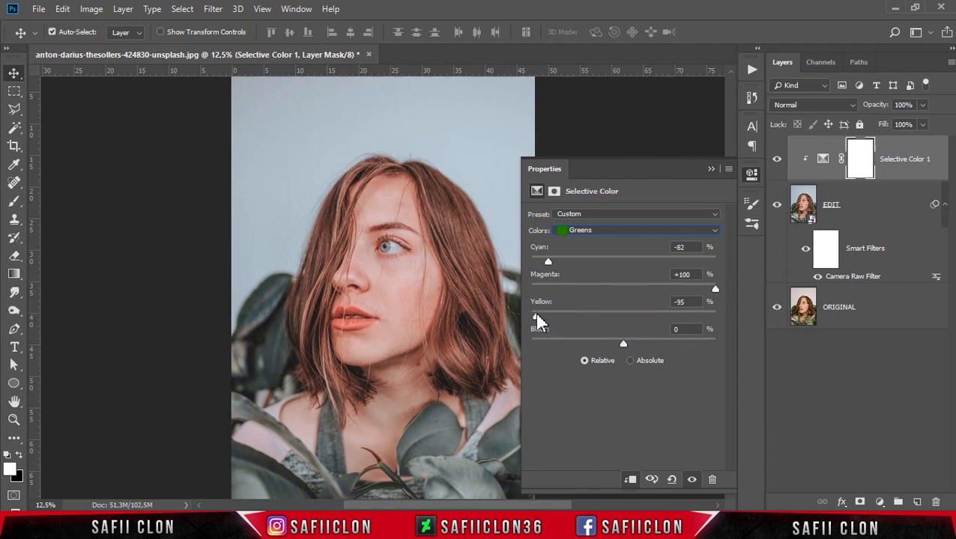
For the Neutrals in Selective Color, set cyan to +18% and fine-tune the yellow amount.
click(635, 234)
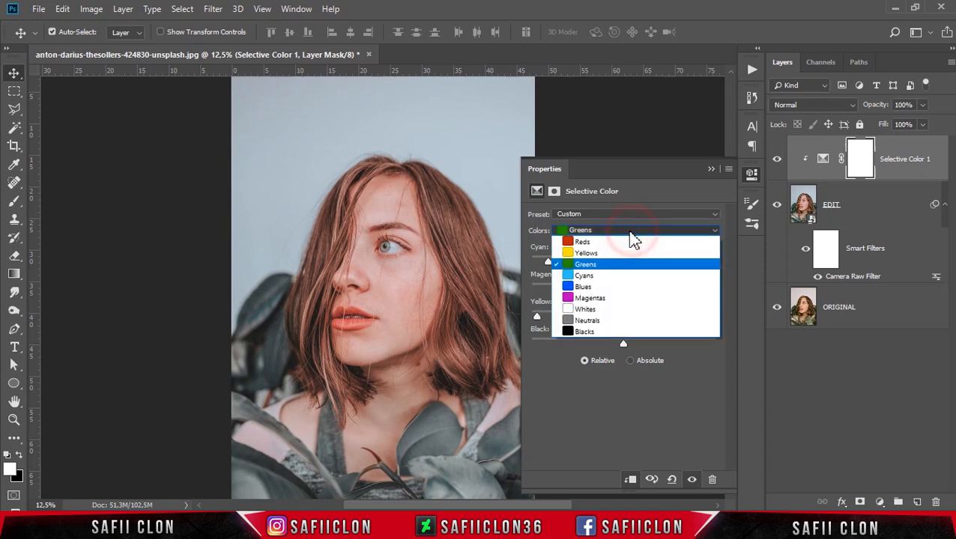
click(611, 321)
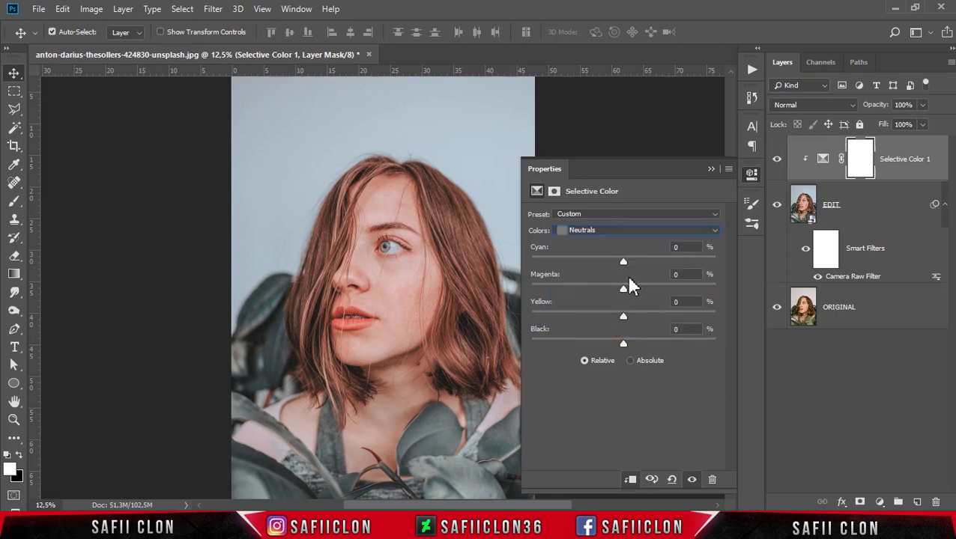
drag(625, 266, 635, 269)
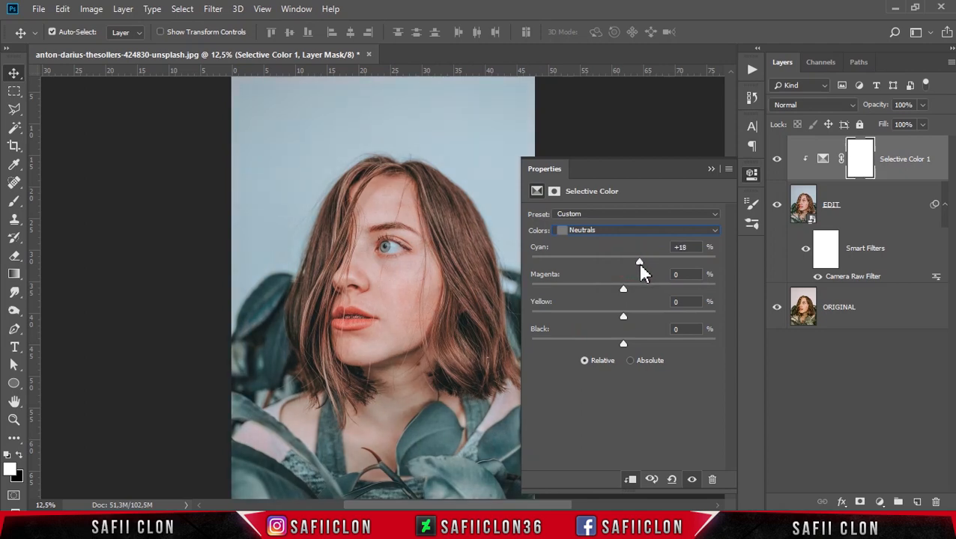
mouse_move(623, 315)
mouse_down()
mouse_move(631, 321)
mouse_move(627, 345)
mouse_up()
click(623, 344)
Collapse the adjustment settings and toggle the Selective Color layer's visibility to compare the photo with and without it.
click(710, 169)
click(777, 160)
click(777, 160)
click(778, 161)
click(779, 160)
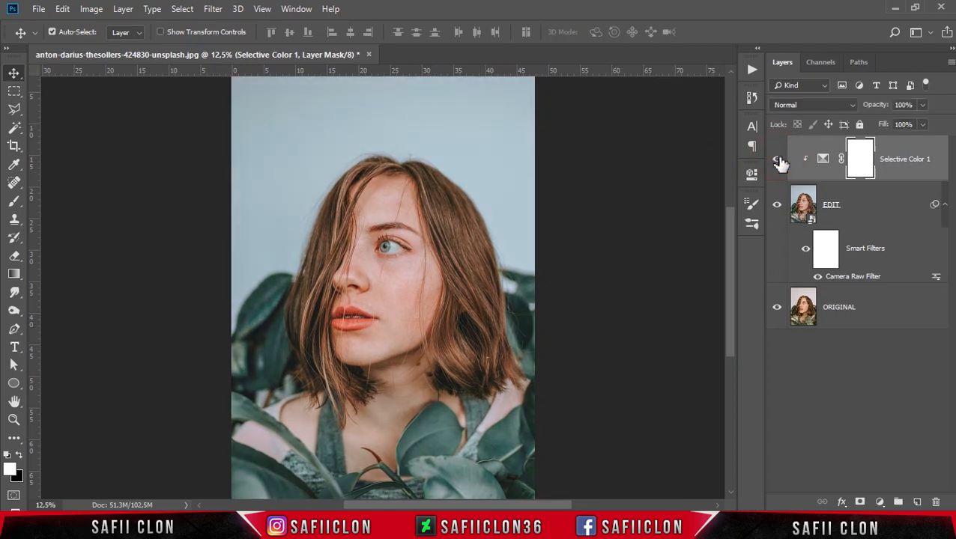